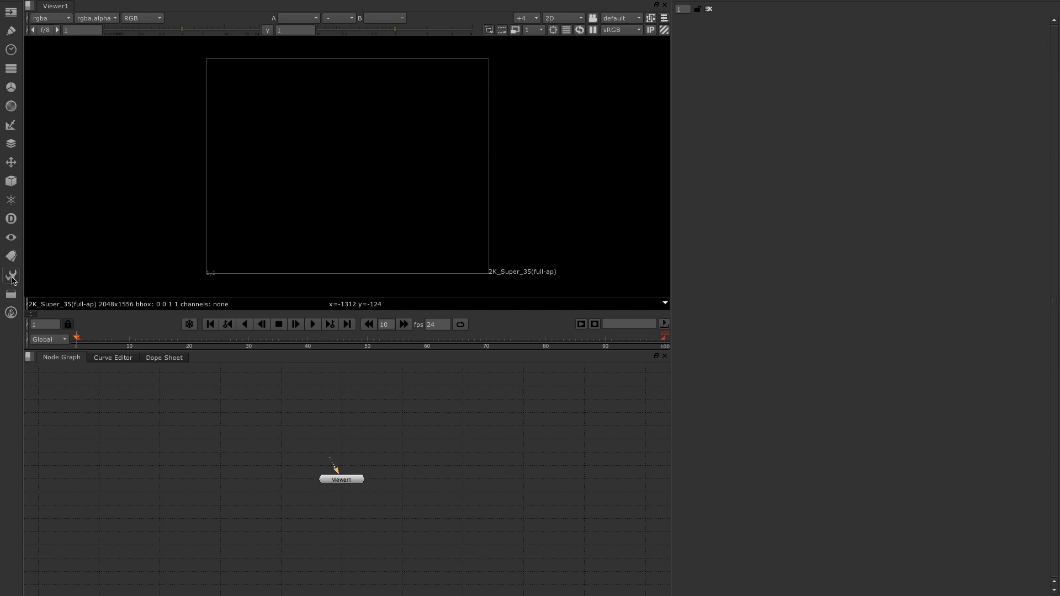
# Create a P_SnowBox node above Viewer1, view it, and open its properties
pyautogui.click(12, 277)
pyautogui.moveTo(49, 292)
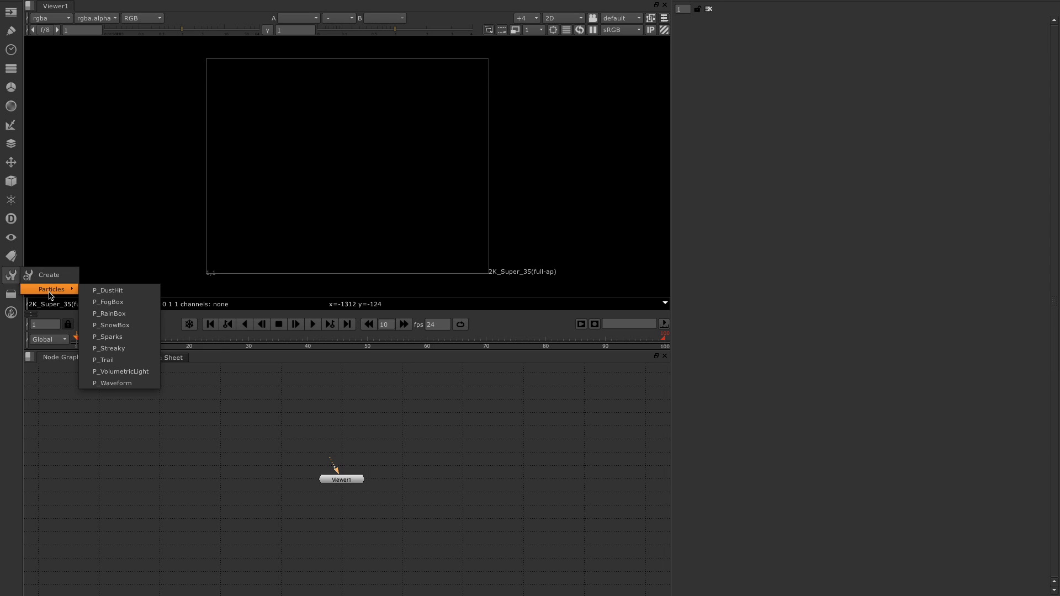
pyautogui.click(118, 326)
pyautogui.moveTo(557, 376); pyautogui.dragTo(342, 437)
pyautogui.press('1')
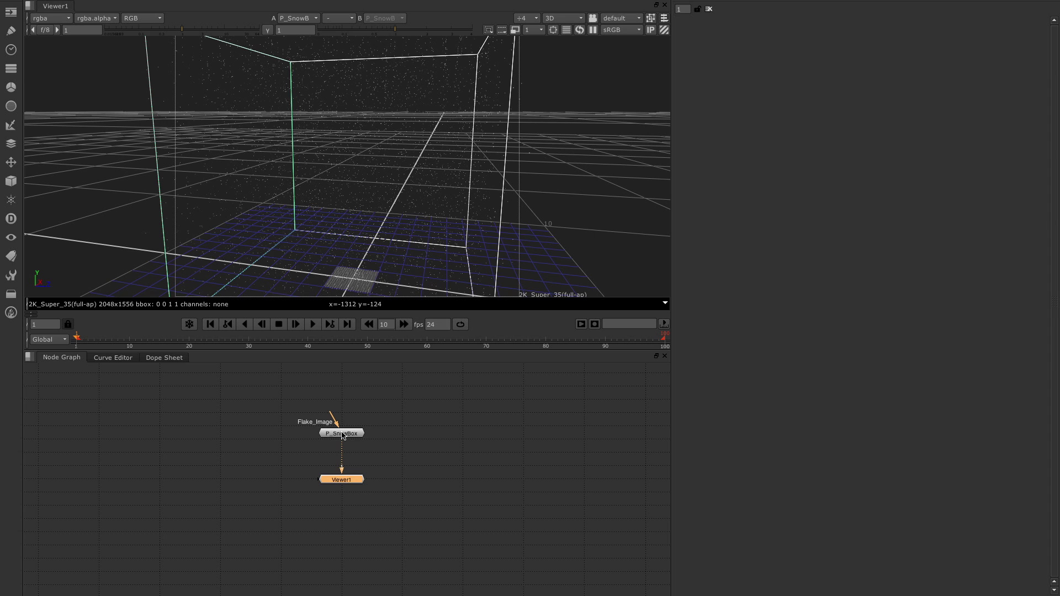
pyautogui.click(343, 434)
pyautogui.doubleClick(343, 435)
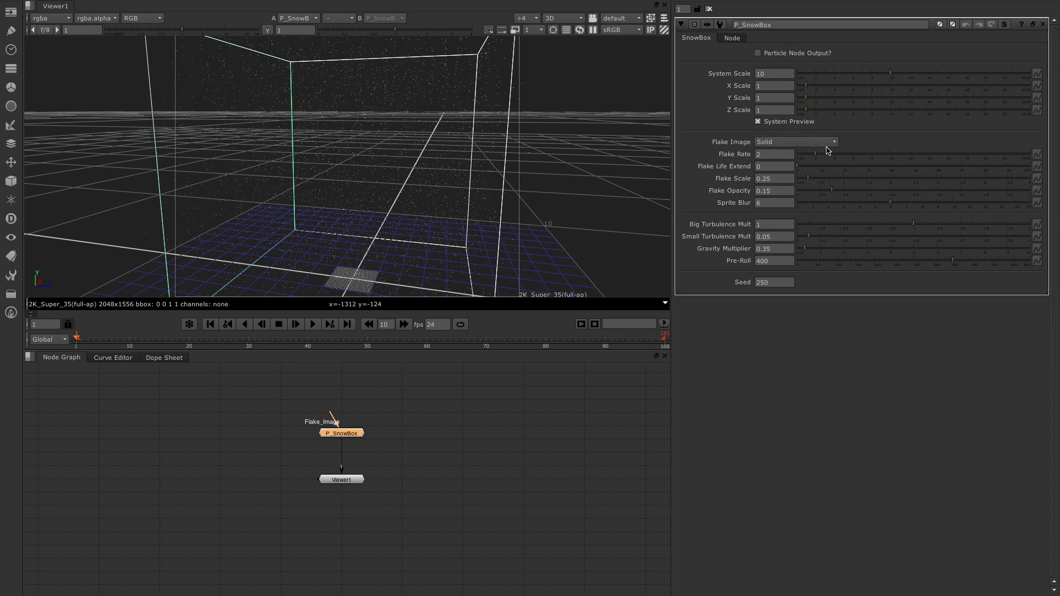
# Open the P_SnowBox group's internal graph and pan to the Kill Sphere backdrop
pyautogui.click(1004, 26)
pyautogui.scroll(-2, 397, 425)
pyautogui.scroll(6, 388, 412)
pyautogui.moveTo(393, 432)
pyautogui.mouseDown(button='middle')
pyautogui.moveTo(402, 268)
pyautogui.moveTo(392, 424)
pyautogui.mouseUp(button='middle')
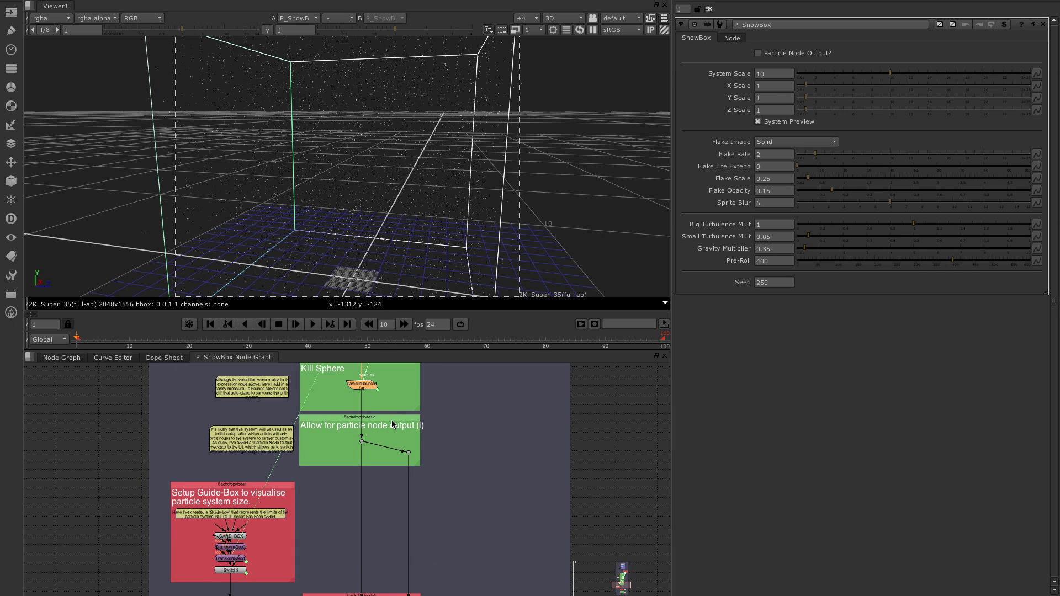
pyautogui.scroll(4, 378, 428)
pyautogui.moveTo(378, 428); pyautogui.dragTo(388, 516, button='middle')
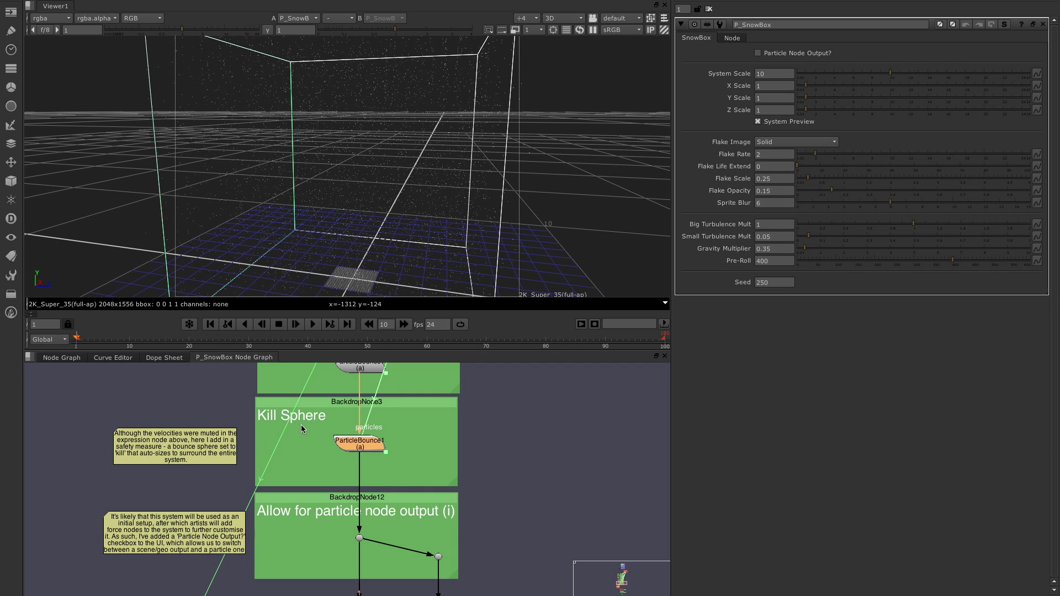
# Add a ParticleCache node just below ParticleBounce1 and view its output
pyautogui.click(11, 200)
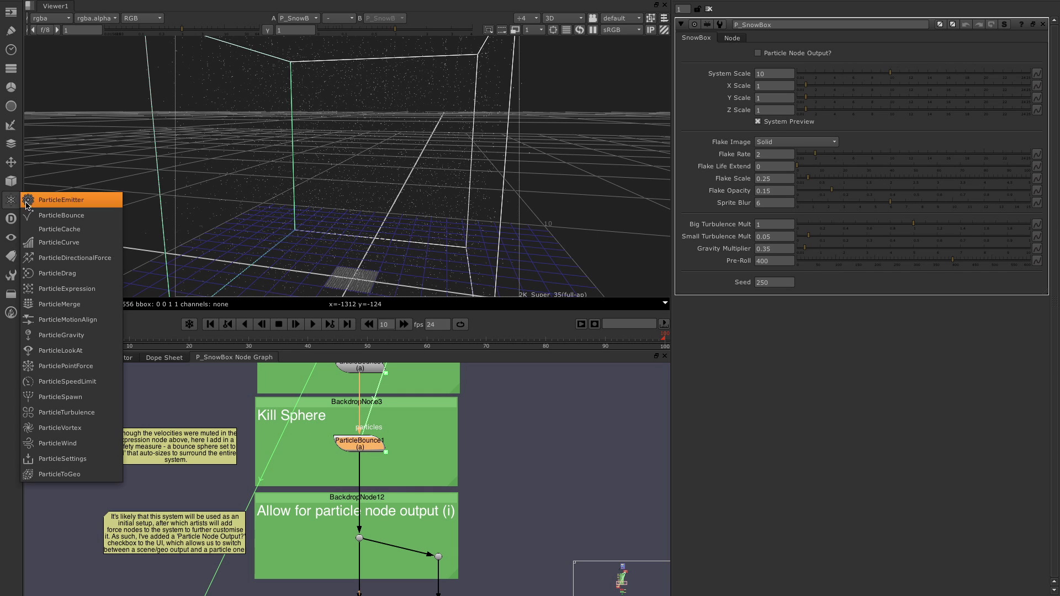
pyautogui.click(58, 229)
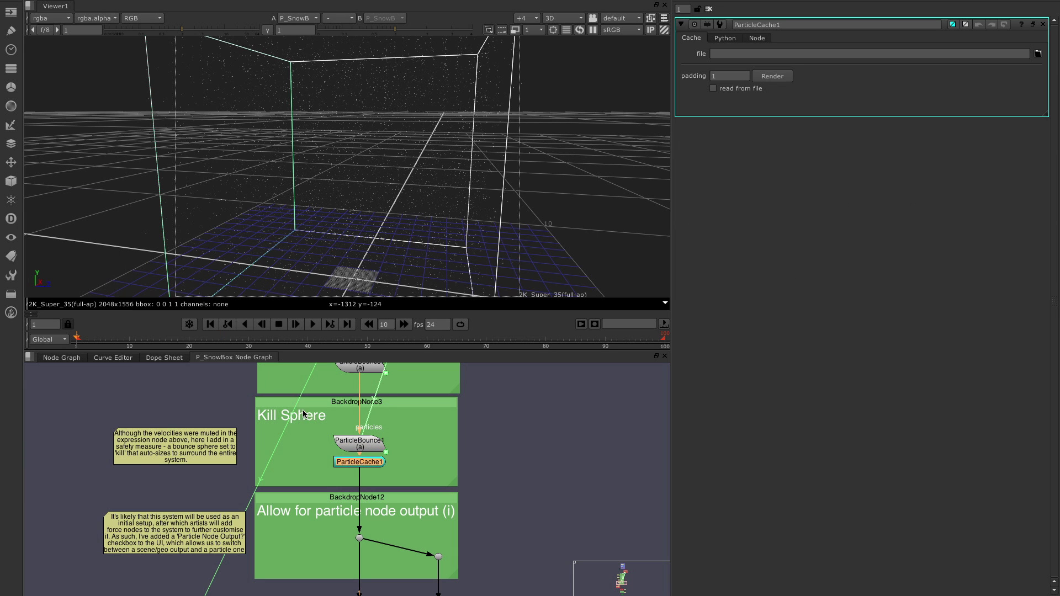
pyautogui.moveTo(364, 465); pyautogui.dragTo(364, 478)
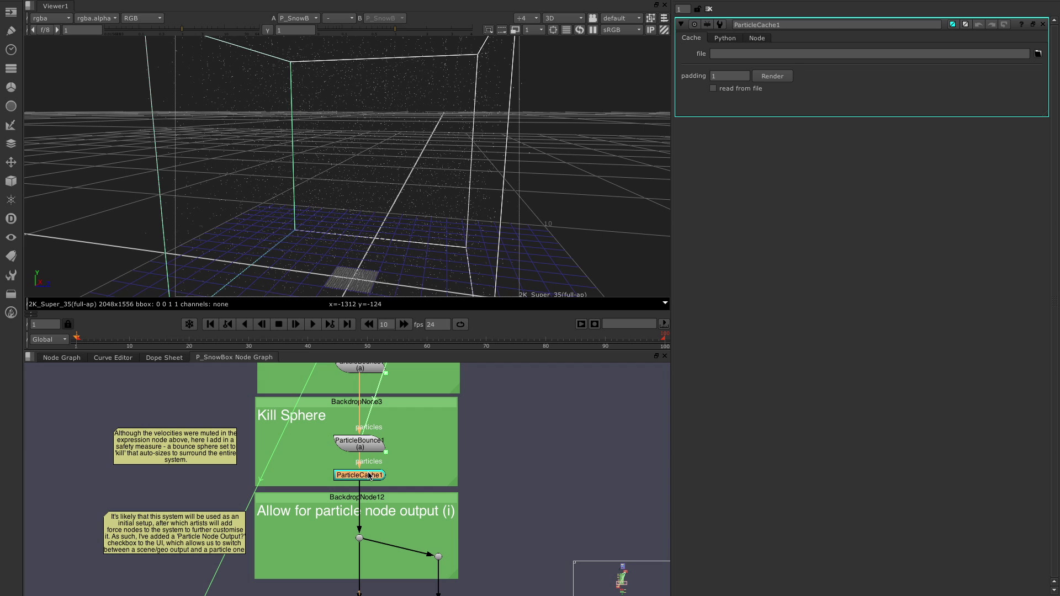
pyautogui.press('1')
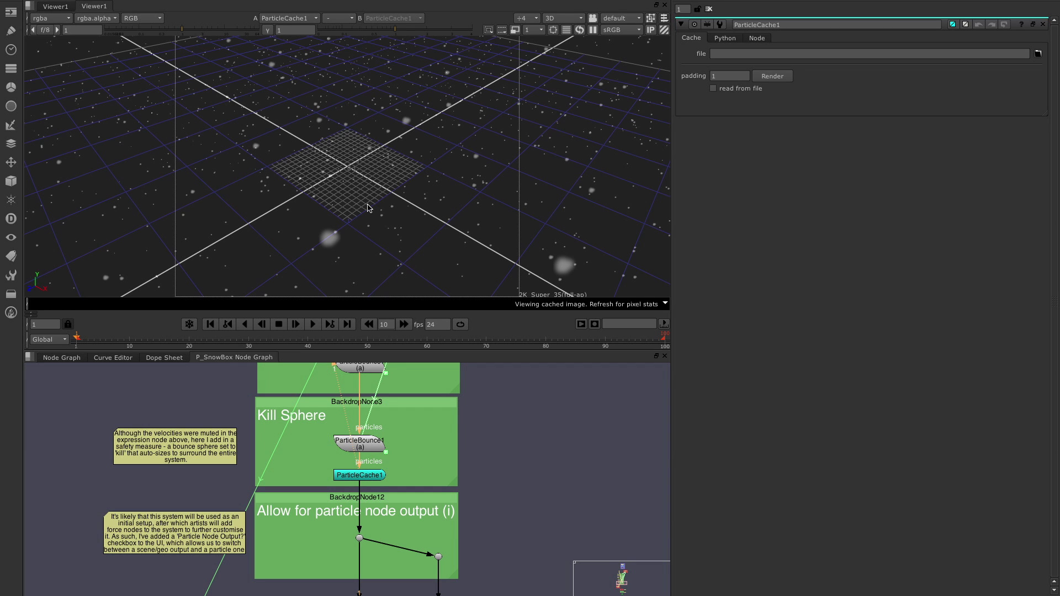
# Orbit the 3D view over the snow field and play the simulation forward
pyautogui.scroll(-5, 369, 208)
pyautogui.keyDown('ctrl'); pyautogui.moveTo(369, 209); pyautogui.dragTo(417, 169); pyautogui.keyUp('ctrl')
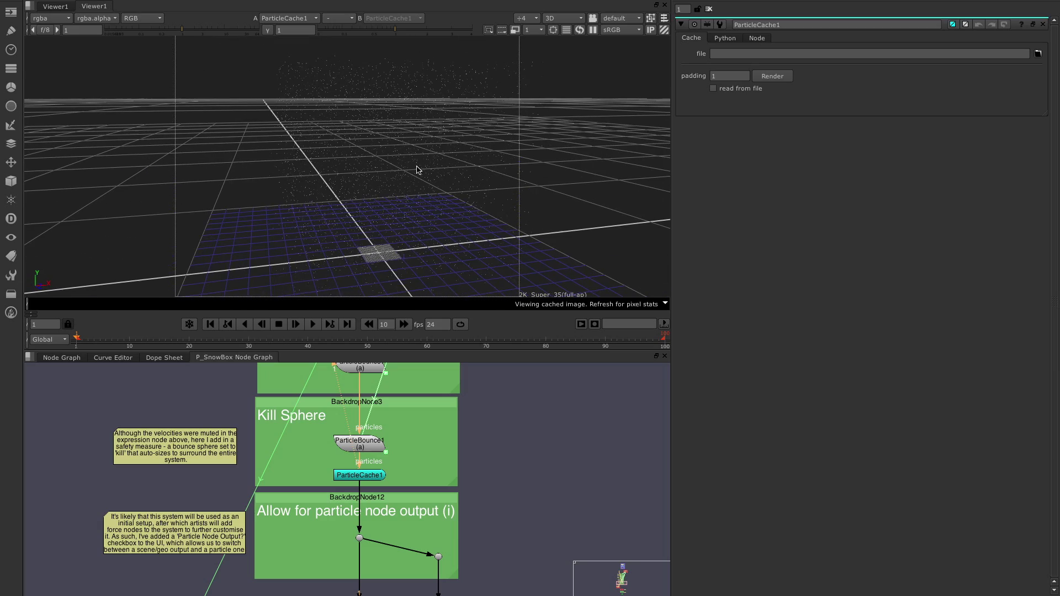
pyautogui.click(312, 323)
pyautogui.keyDown('ctrl'); pyautogui.moveTo(318, 221); pyautogui.dragTo(354, 204); pyautogui.keyUp('ctrl')
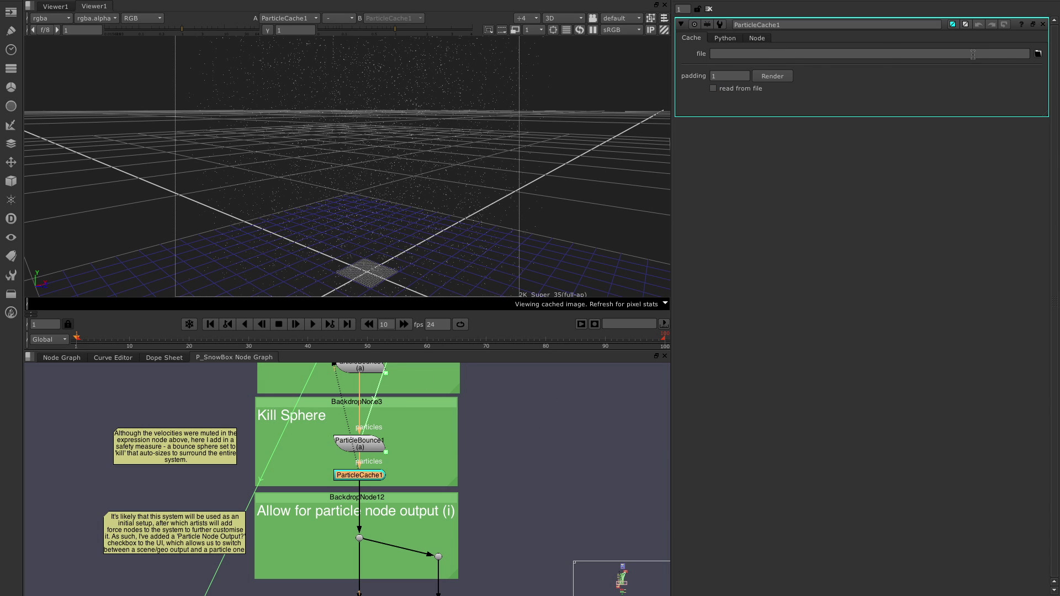
# Set ParticleCache1's file path to snow01.####.nkpc in the home Cache folder
pyautogui.click(1038, 55)
pyautogui.moveTo(778, 11); pyautogui.dragTo(458, 226)
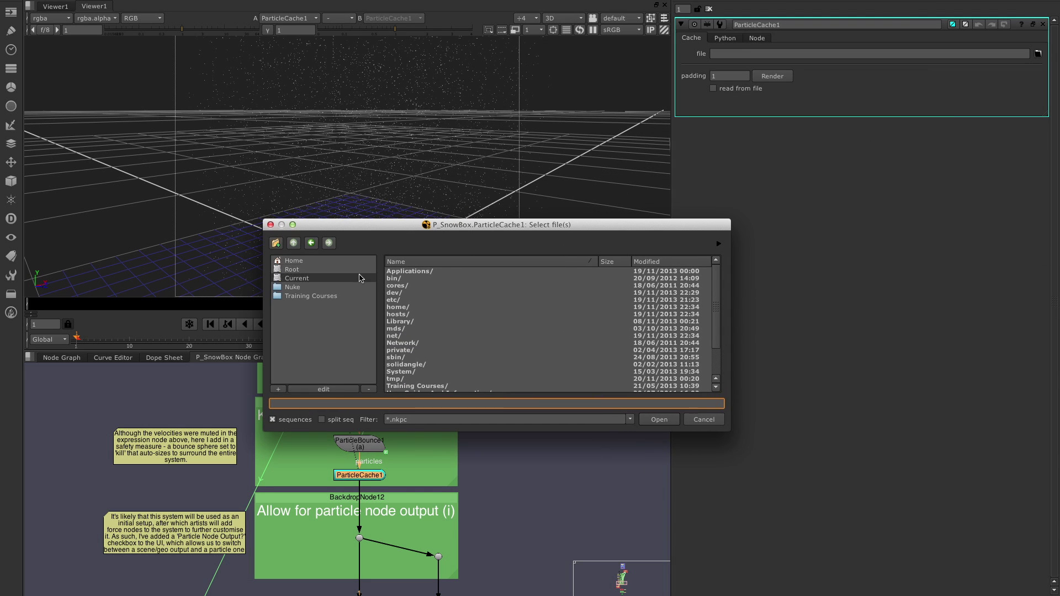
pyautogui.click(293, 261)
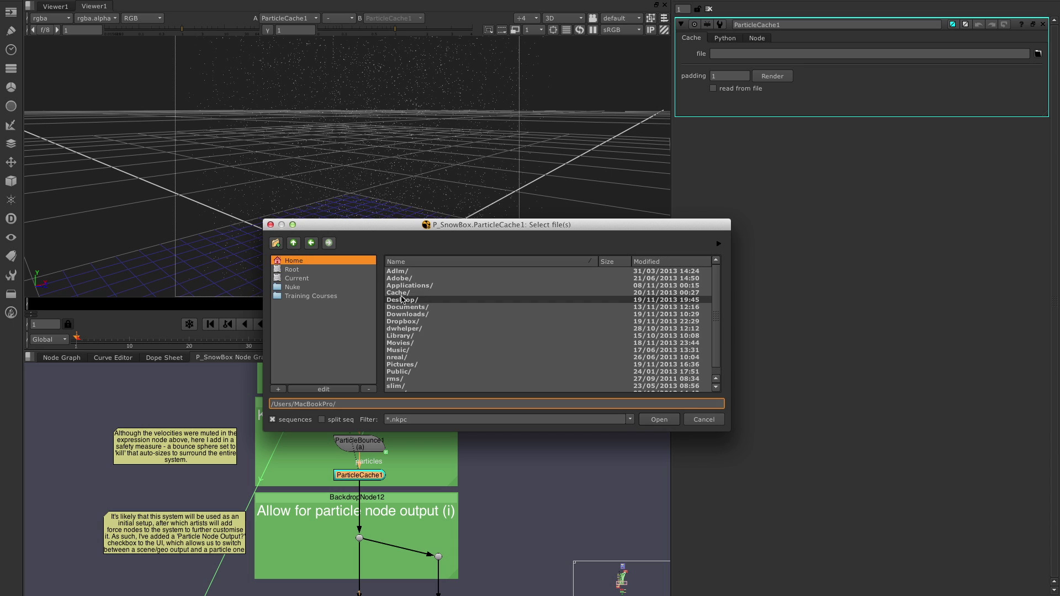
pyautogui.doubleClick(404, 293)
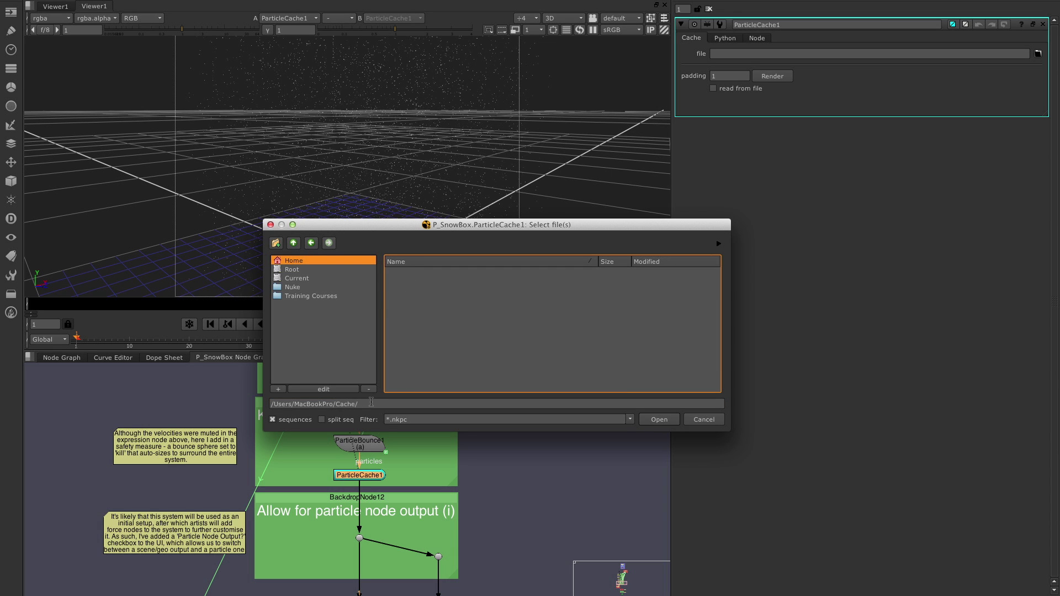
pyautogui.click(398, 404)
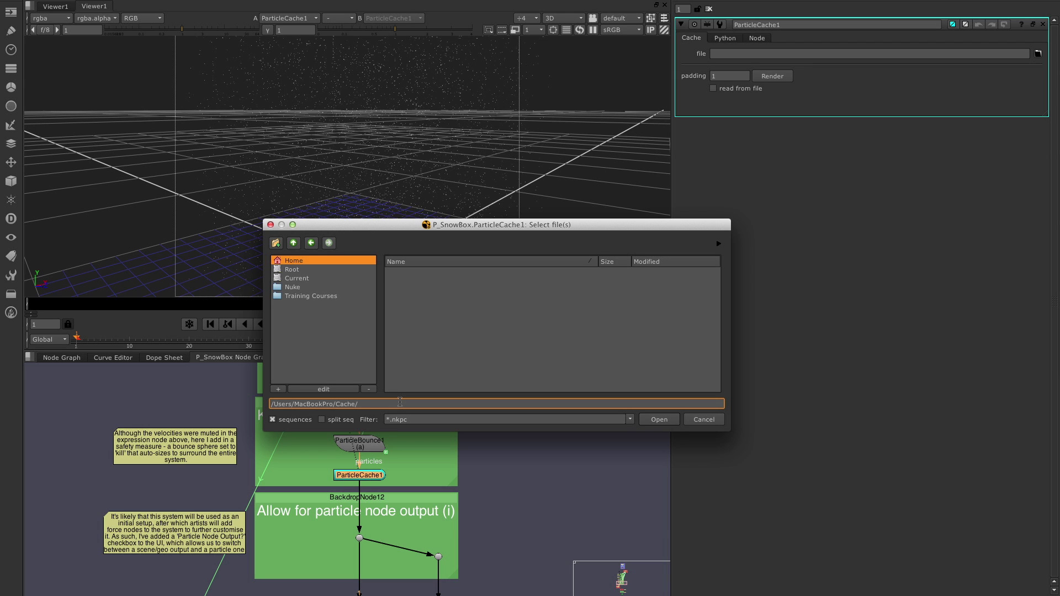
pyautogui.write('snow01')
pyautogui.write('.####.nkpc')
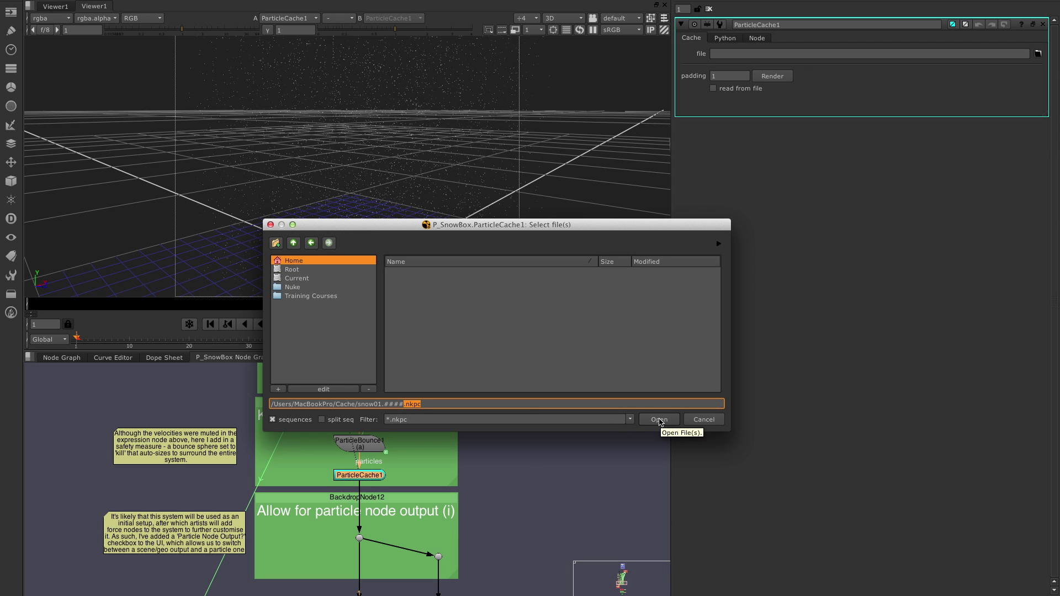
pyautogui.click(662, 420)
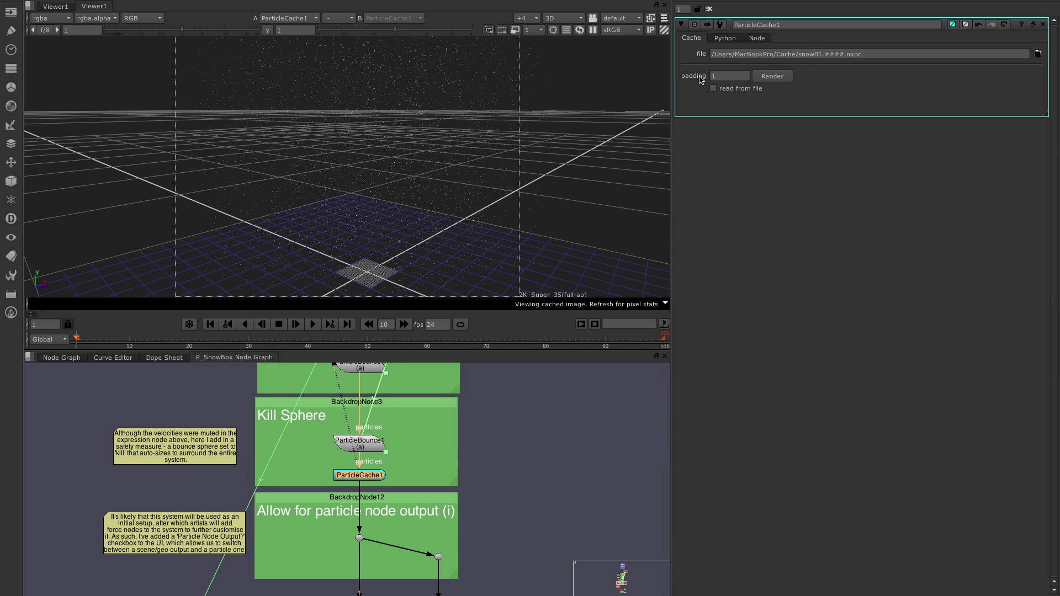
# Render the snow particles to snow01.####.nkpc cache files for frames 0-101
pyautogui.moveTo(726, 75)
pyautogui.click(773, 77)
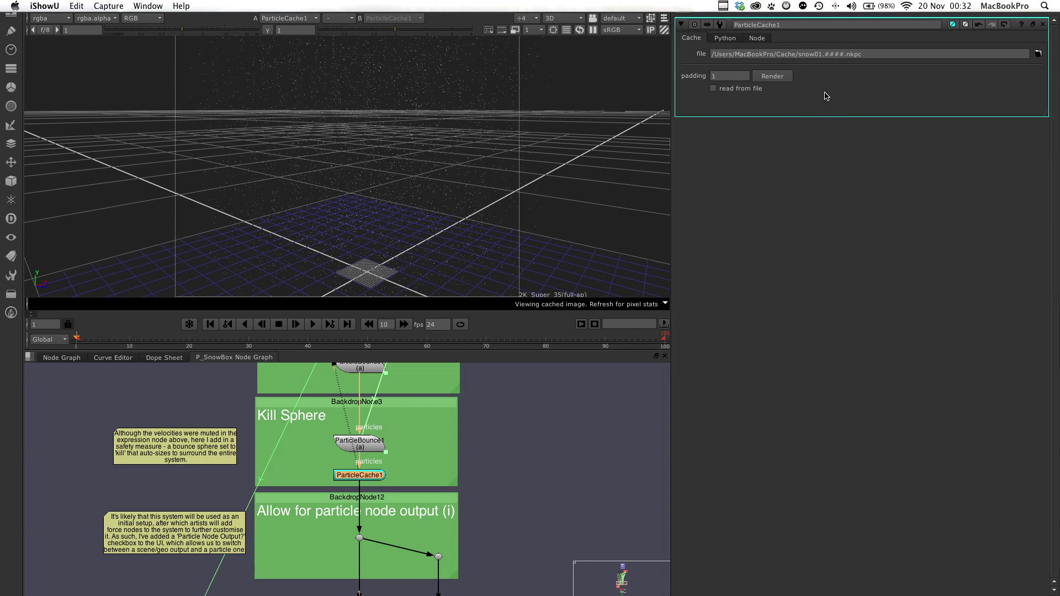
# Check the rendered cache files in the file browser, then cancel without changing the path
pyautogui.click(1035, 55)
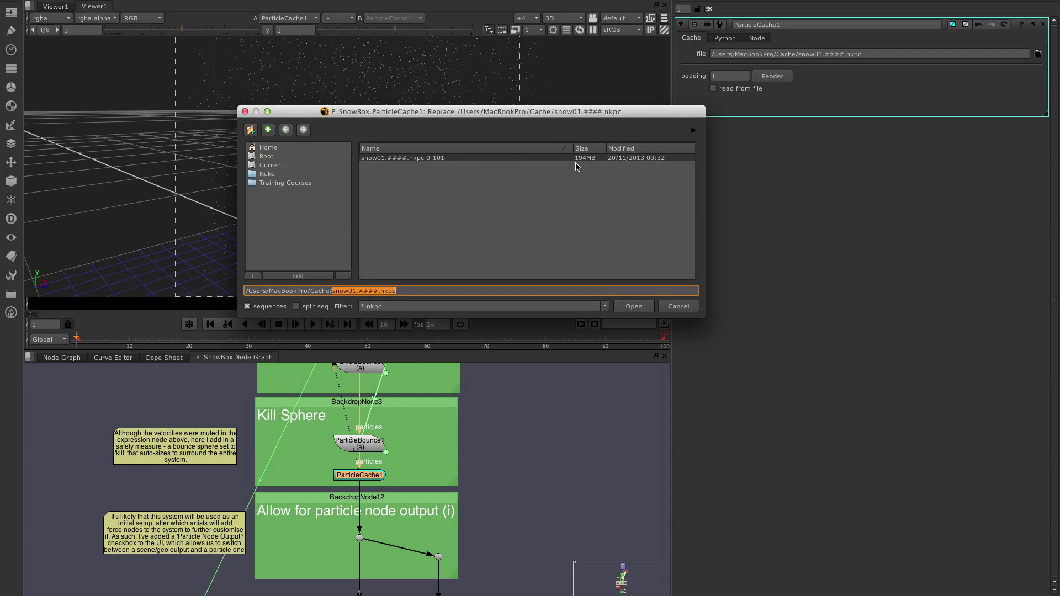
pyautogui.click(686, 309)
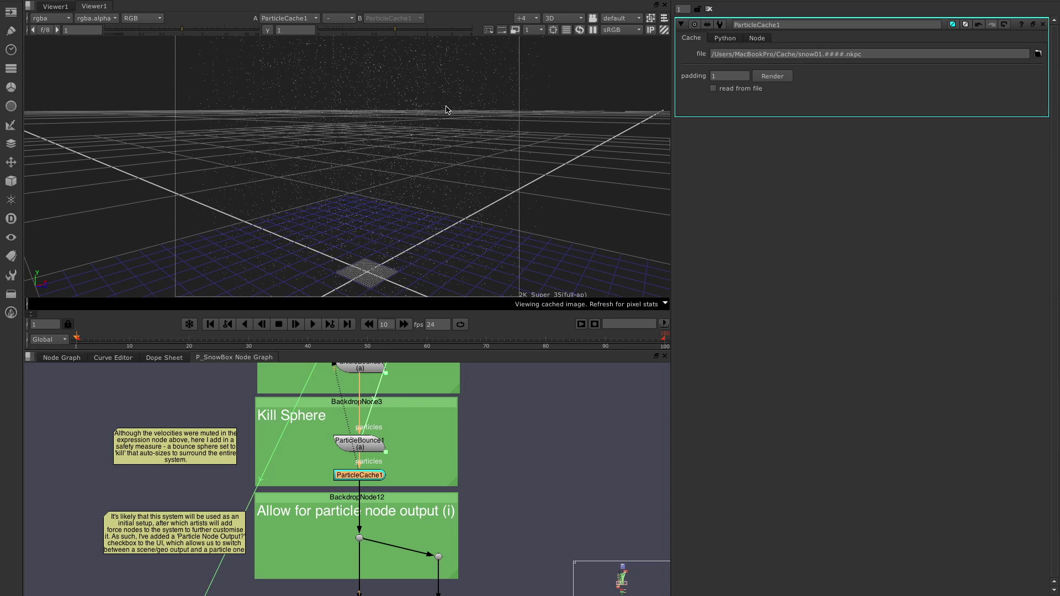
# Enable read from file on ParticleCache1, play and stop the cached snow, then scrub to frame 45
pyautogui.click(729, 89)
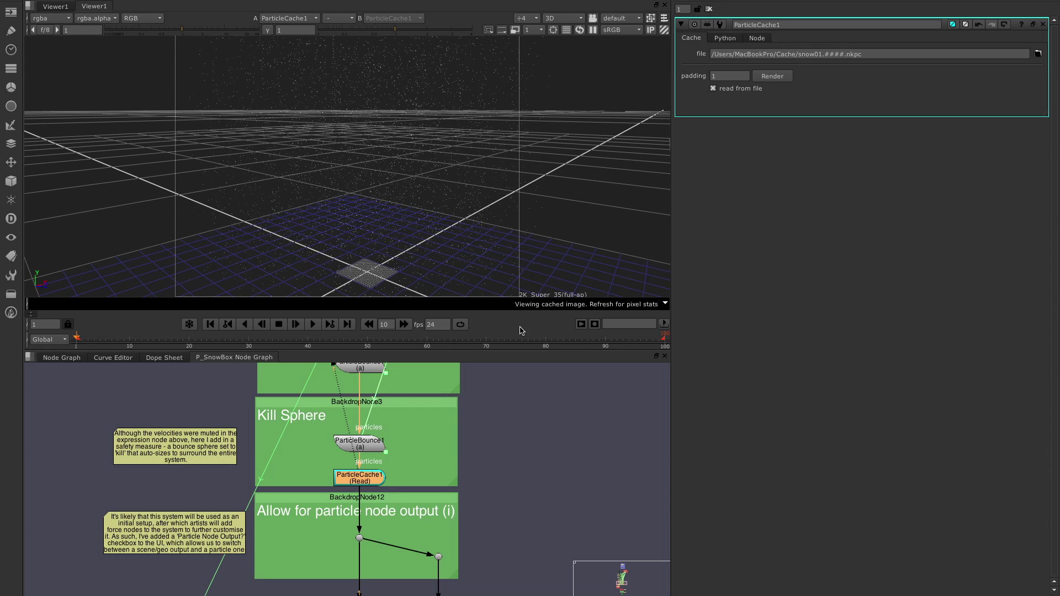
pyautogui.click(312, 325)
pyautogui.click(279, 325)
pyautogui.click(475, 343)
pyautogui.moveTo(475, 342); pyautogui.dragTo(67, 341)
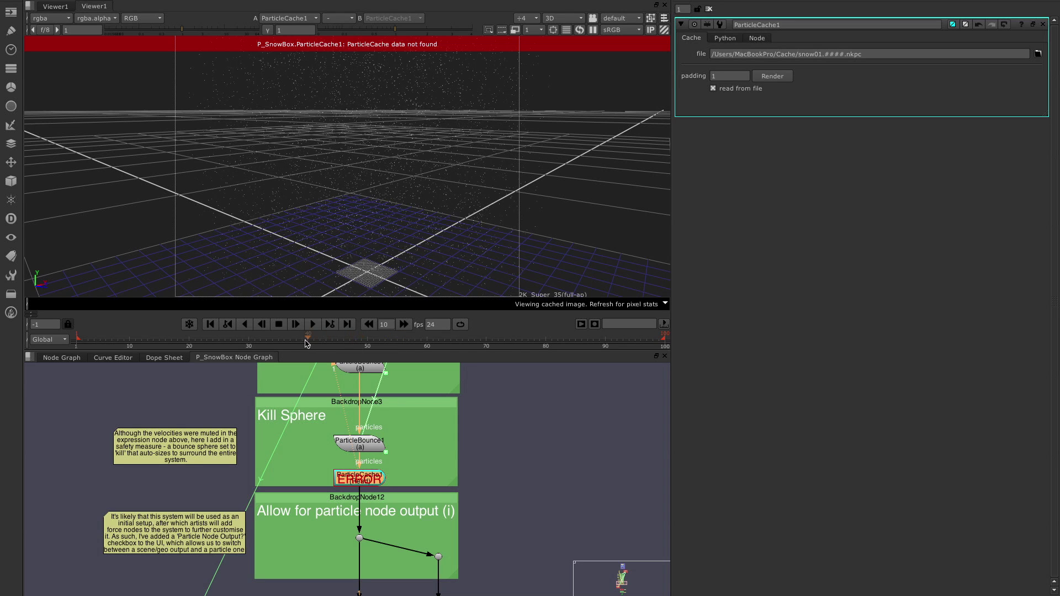
# Move the playhead from frame 45 to frame 79 to display the cached snow
pyautogui.click(337, 340)
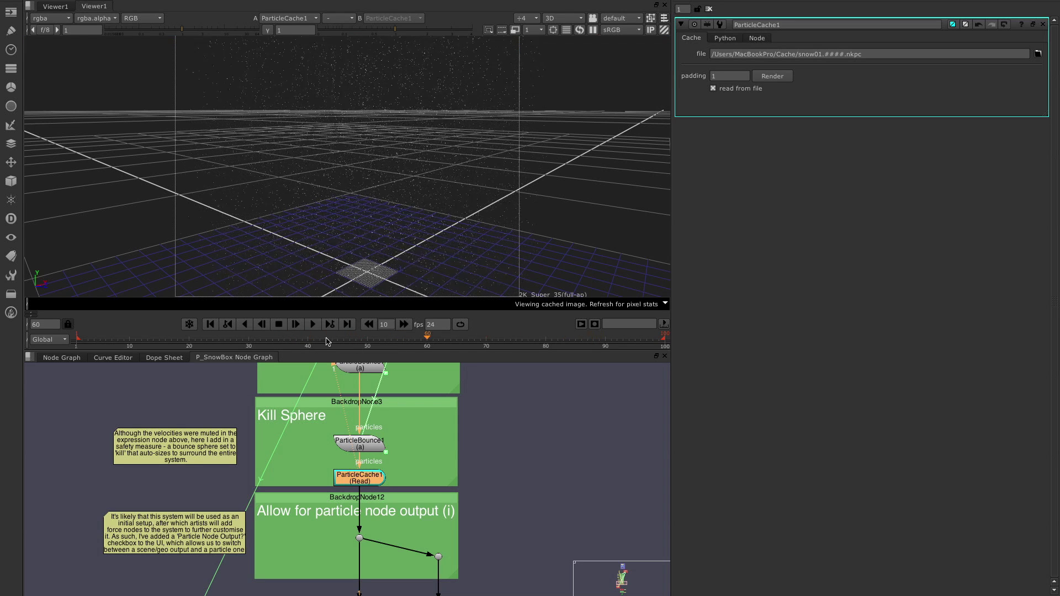
pyautogui.moveTo(309, 342); pyautogui.dragTo(539, 349)
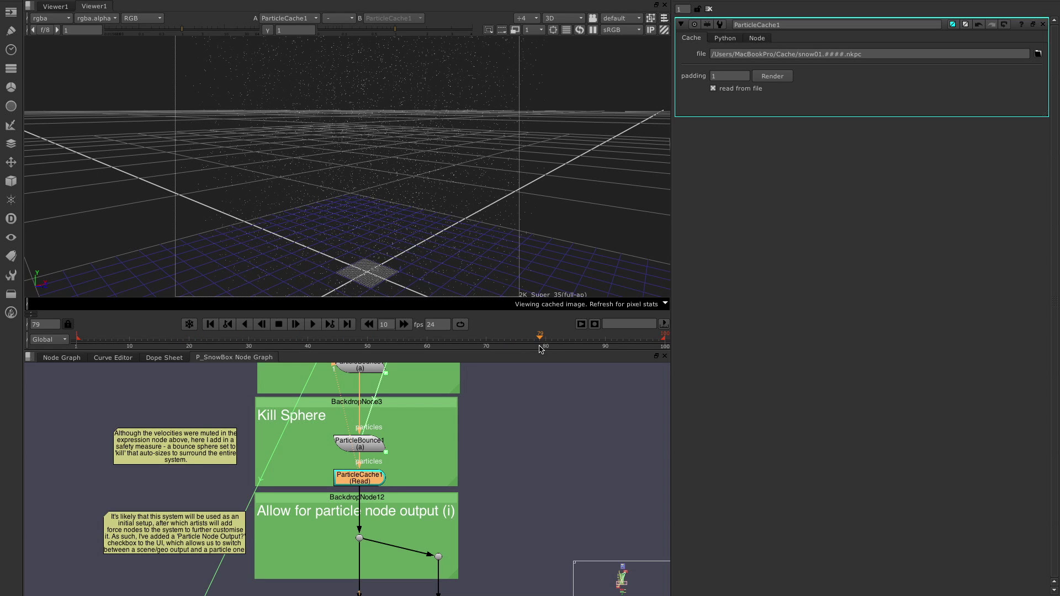